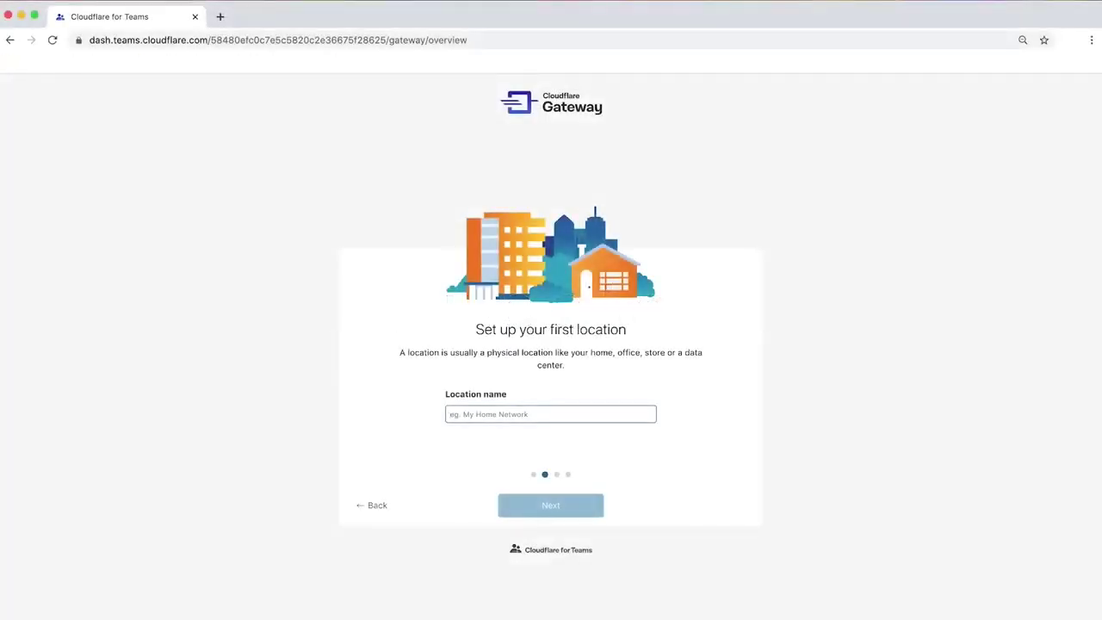
Name the first location AUS-1 and accept its prefilled IP address to reach DNS resolver setup.
{"action": "type", "text": "AUS-1"}
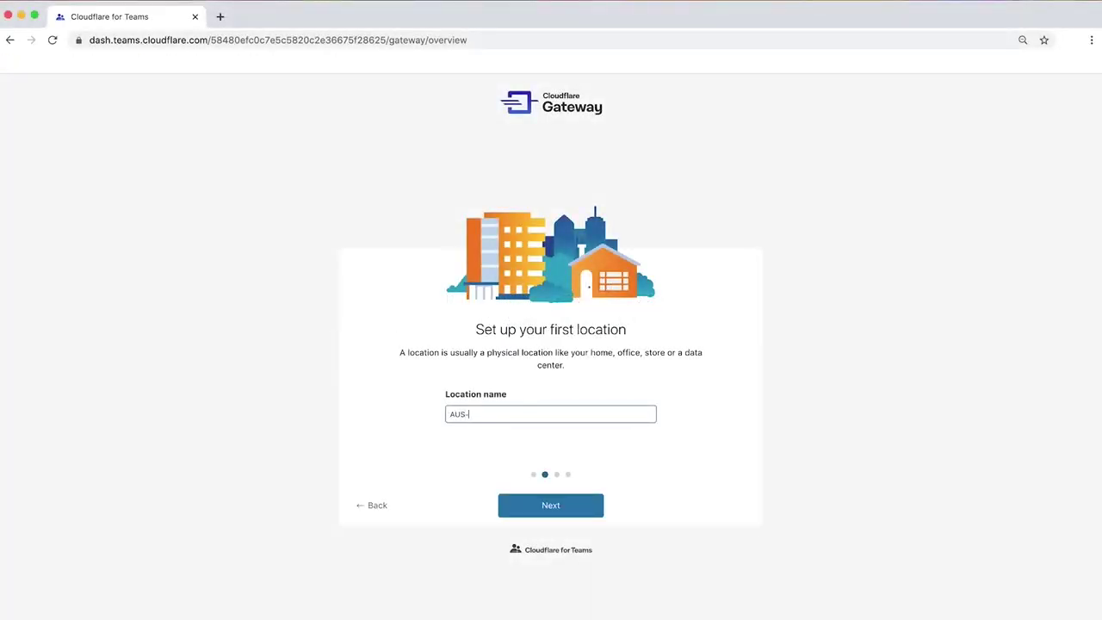
{"action": "left_click", "coordinate": [594, 514]}
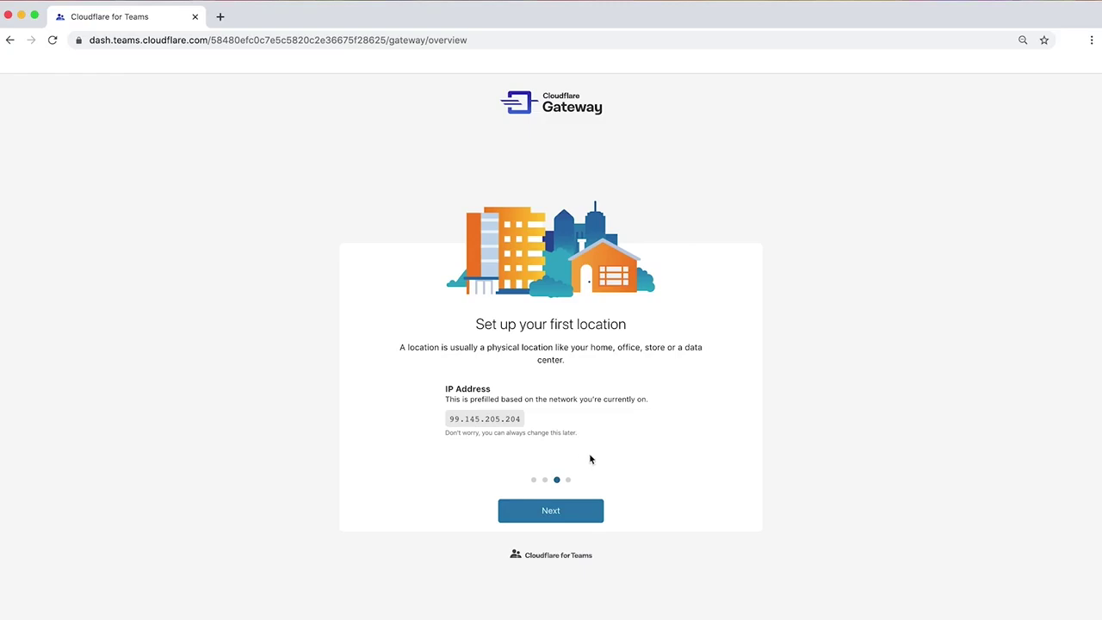
{"action": "left_click", "coordinate": [575, 510]}
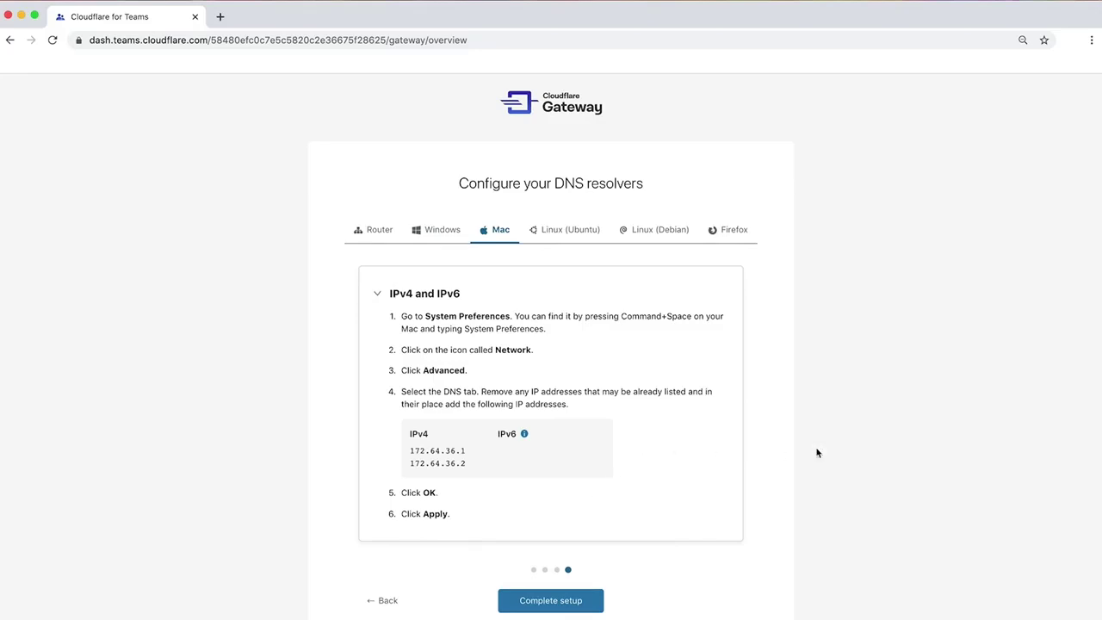
Open the Wi-Fi DNS settings under System Preferences' Network Advanced options.
{"action": "key", "text": "super+space"}
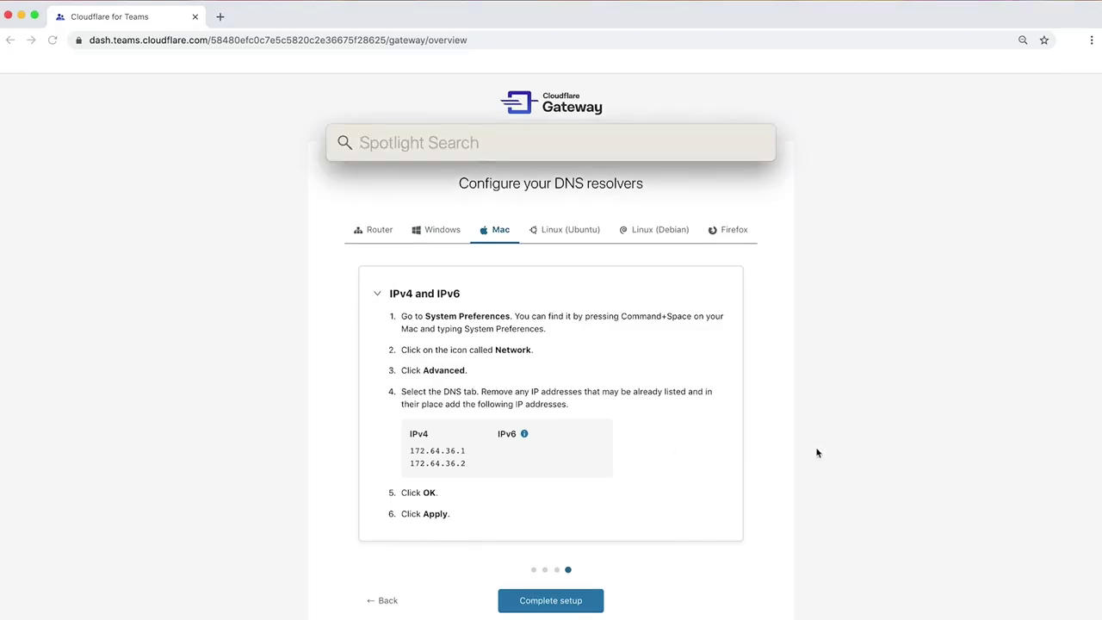
{"action": "type", "text": "system"}
{"action": "key", "text": "Return"}
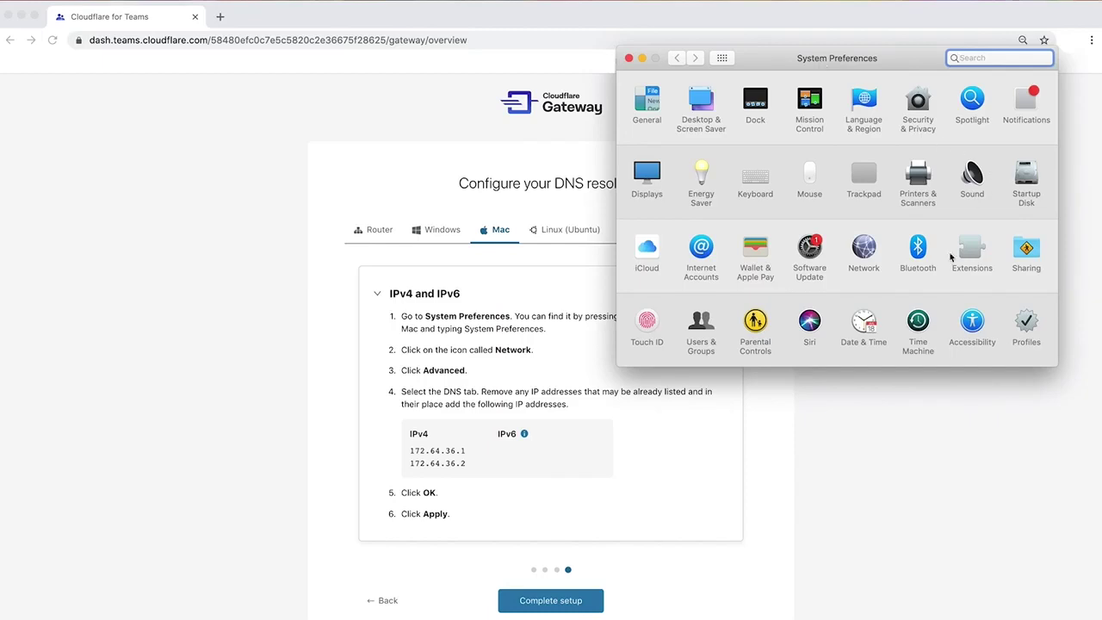
{"action": "left_click", "coordinate": [866, 251]}
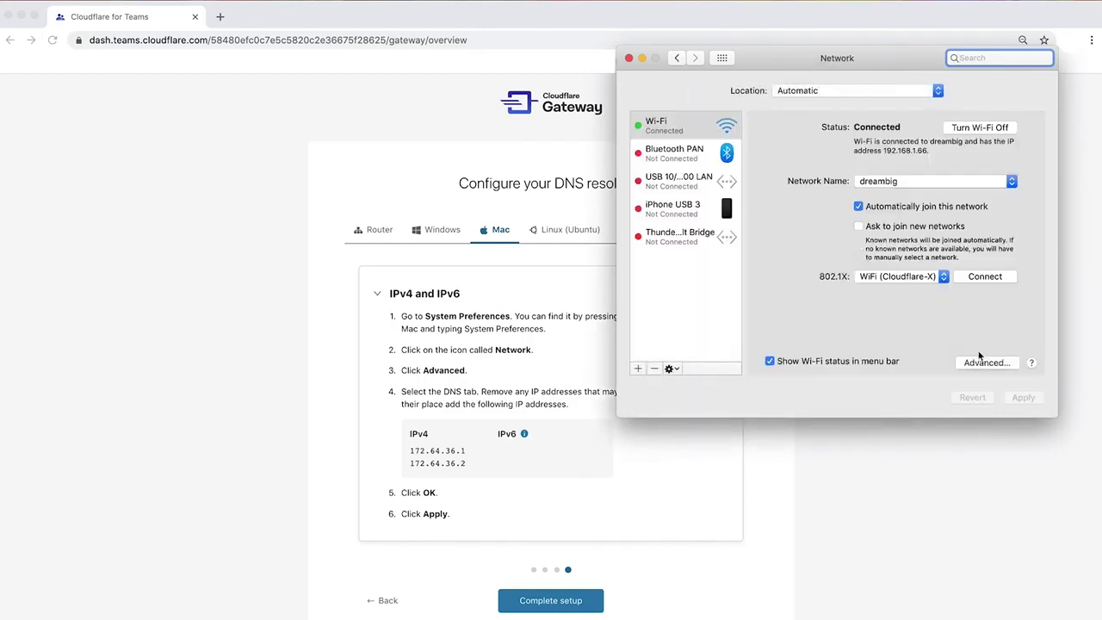
{"action": "left_click", "coordinate": [985, 363]}
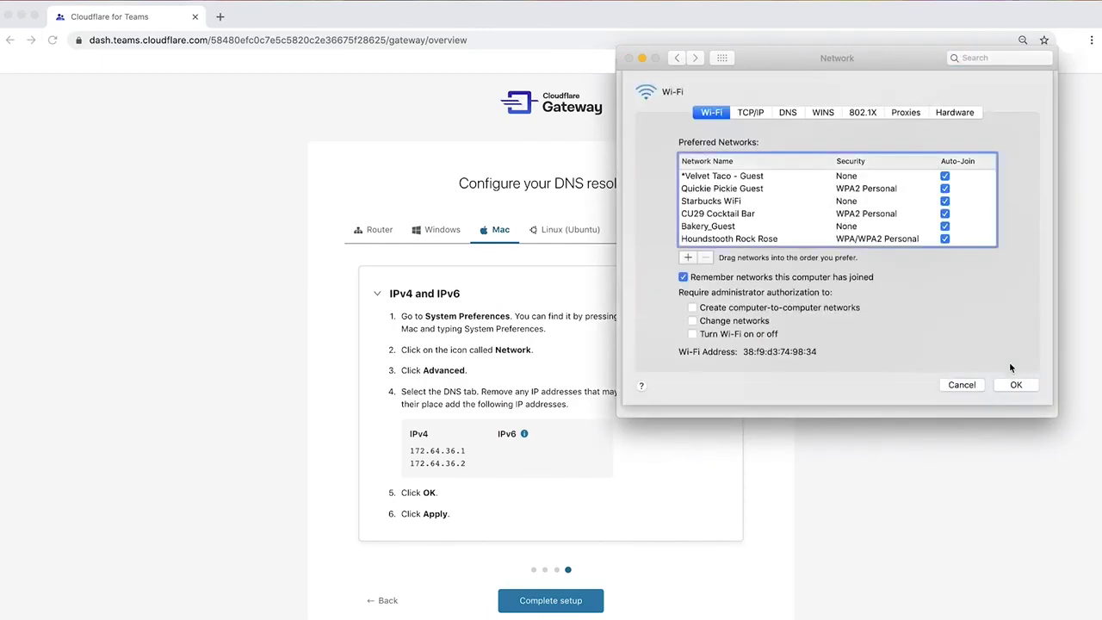
{"action": "left_click", "coordinate": [792, 115]}
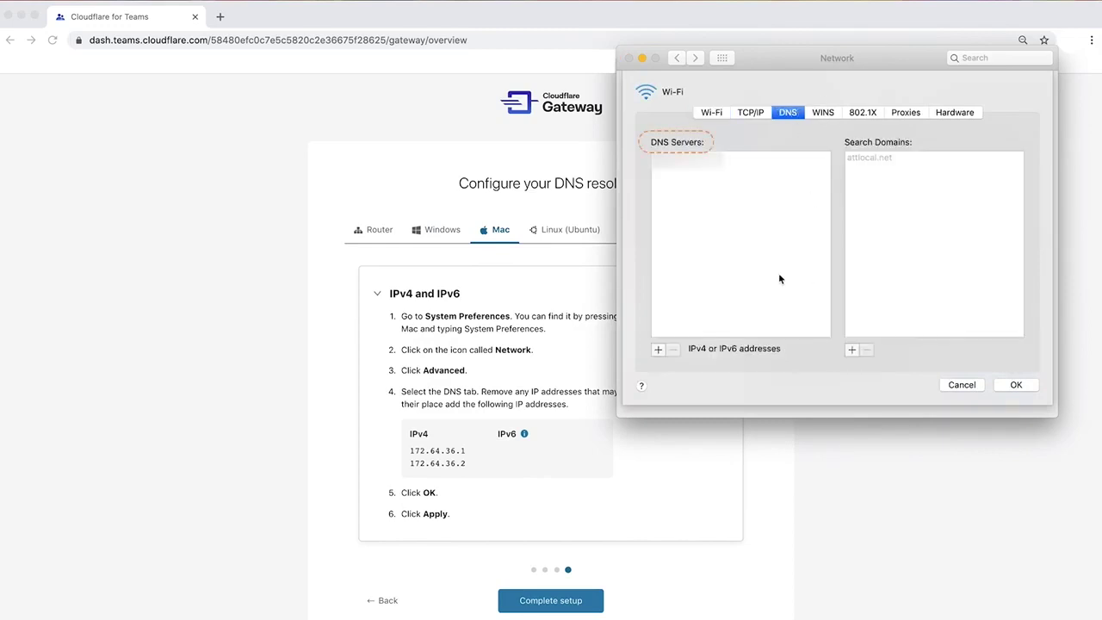
Add DNS servers 172.64.36.1 and 172.64.36.2, apply them, and close Network settings.
{"action": "left_click", "coordinate": [658, 349]}
{"action": "type", "text": "17"}
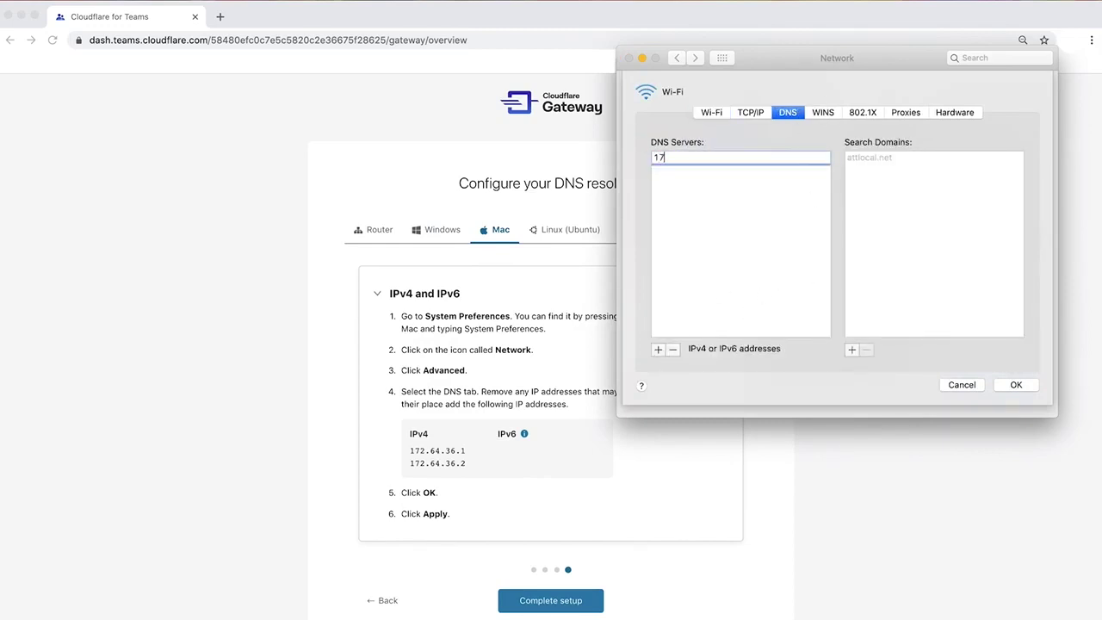
{"action": "type", "text": "2.64.36.1"}
{"action": "left_click", "coordinate": [658, 351]}
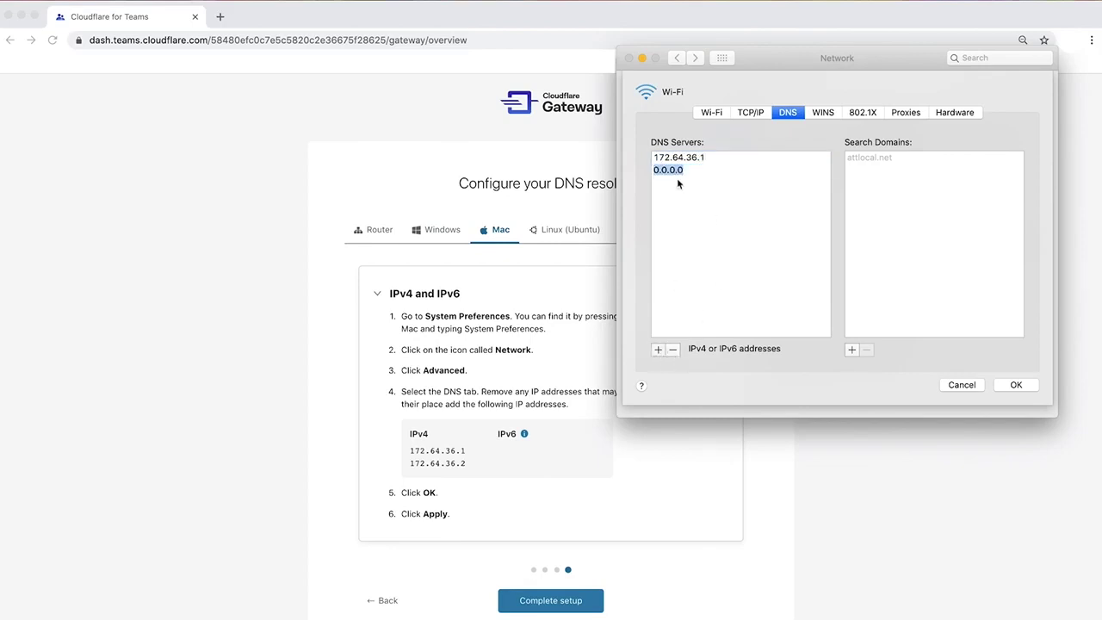
{"action": "type", "text": "172.64.36.2"}
{"action": "left_click", "coordinate": [1016, 386]}
{"action": "left_click", "coordinate": [1036, 402]}
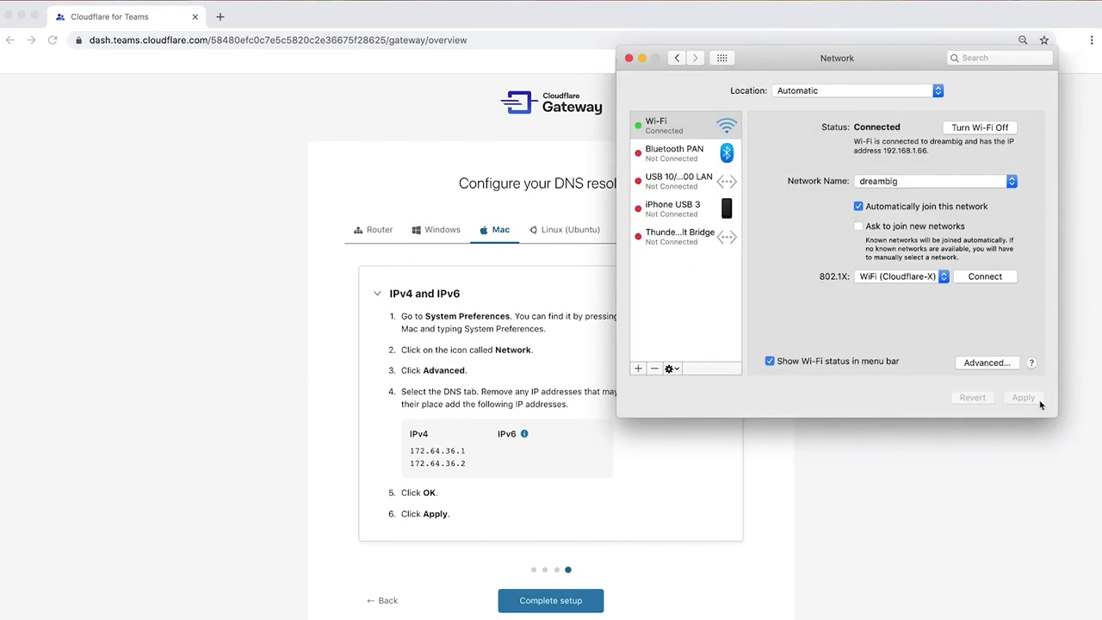
{"action": "left_click", "coordinate": [630, 58]}
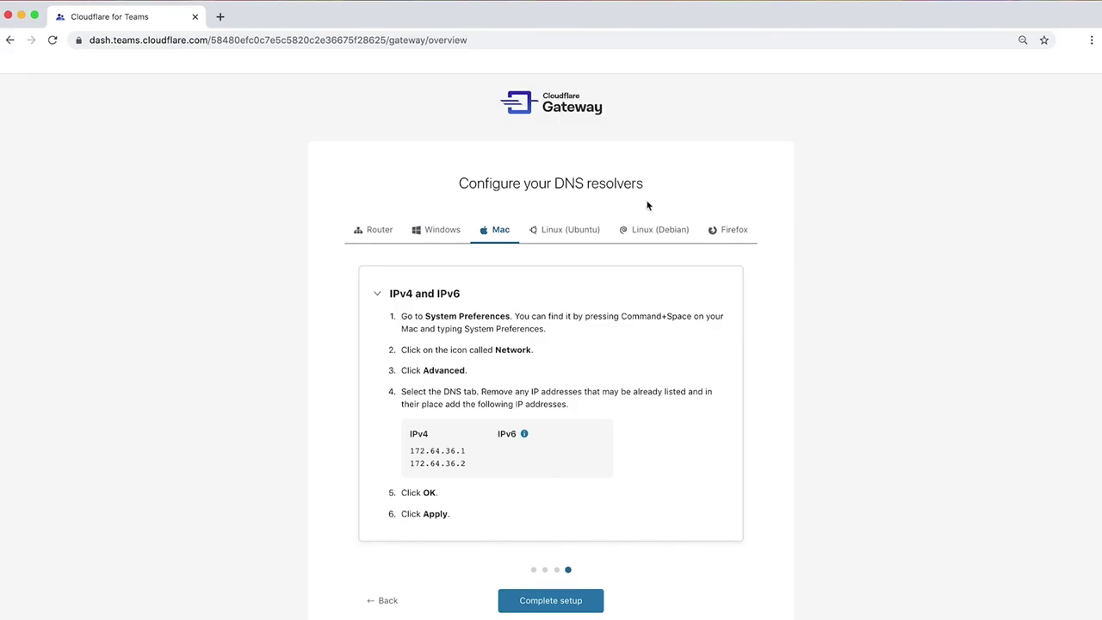
Complete setup and review the Overview dashboard's 6 allowed requests and zero blocked ones.
{"action": "left_click", "coordinate": [575, 603]}
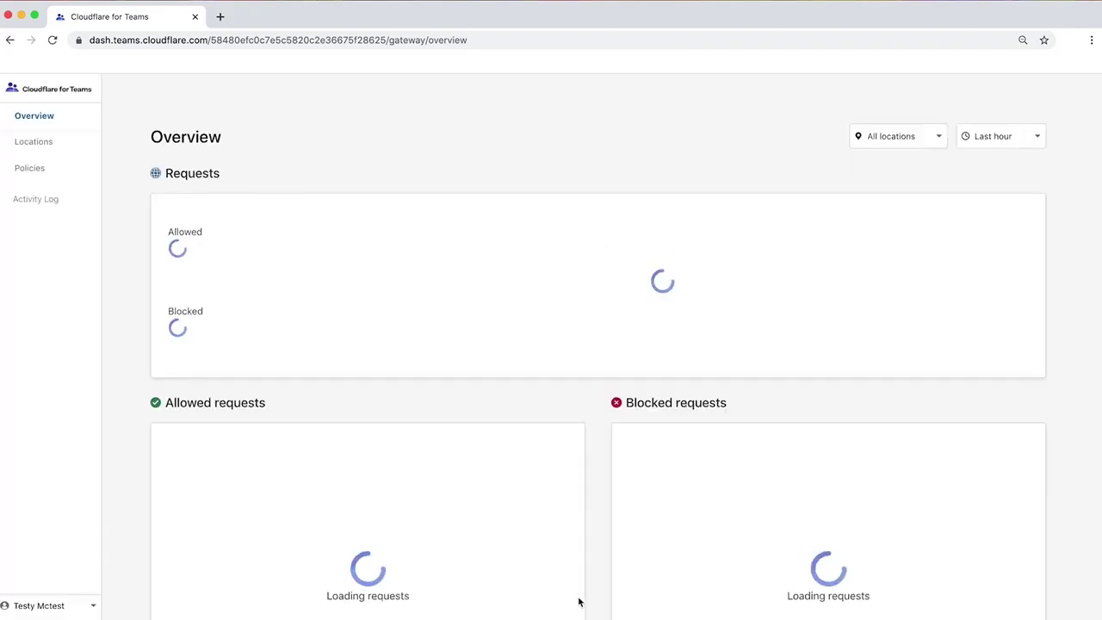
{"action": "scroll", "coordinate": [1058, 229], "scroll_direction": "down", "scroll_amount": 2}
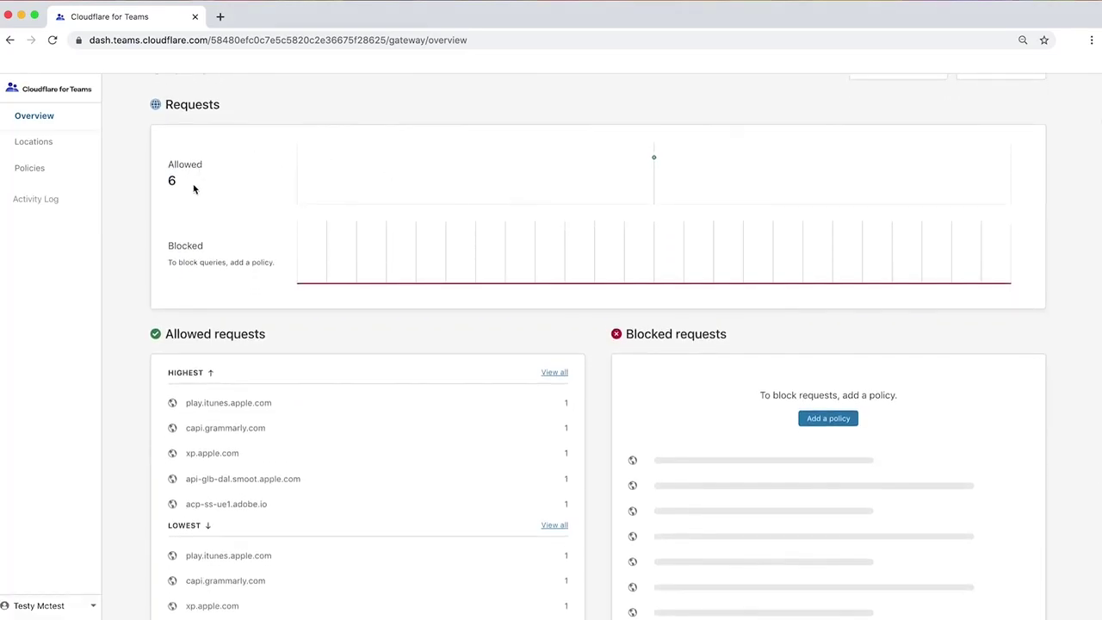
{"action": "mouse_move", "coordinate": [654, 185]}
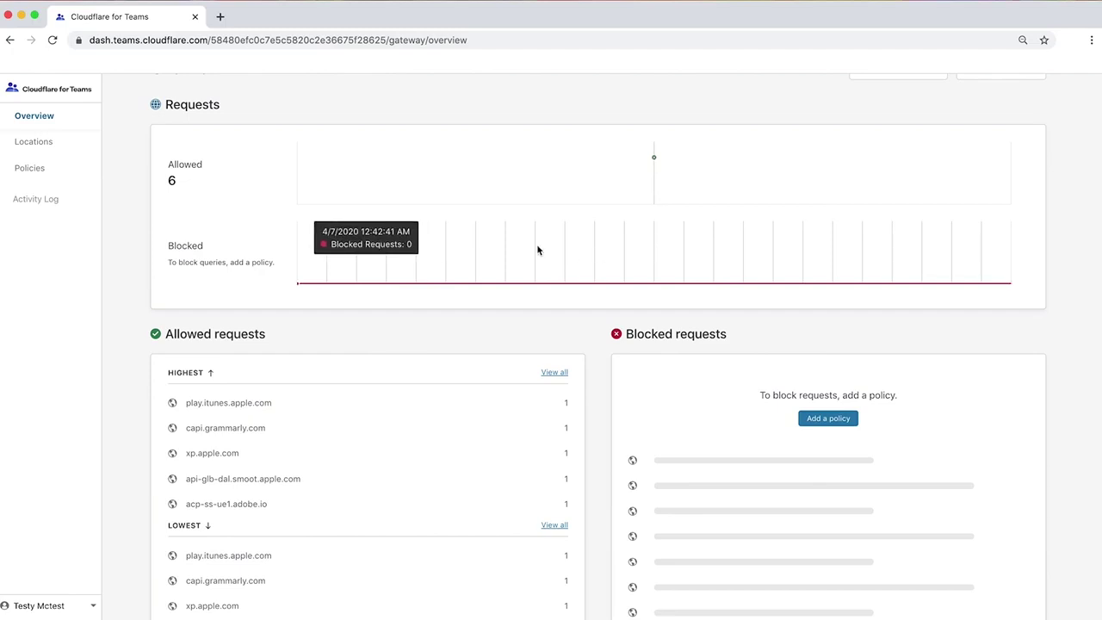
{"action": "scroll", "coordinate": [702, 259], "scroll_direction": "down", "scroll_amount": 2}
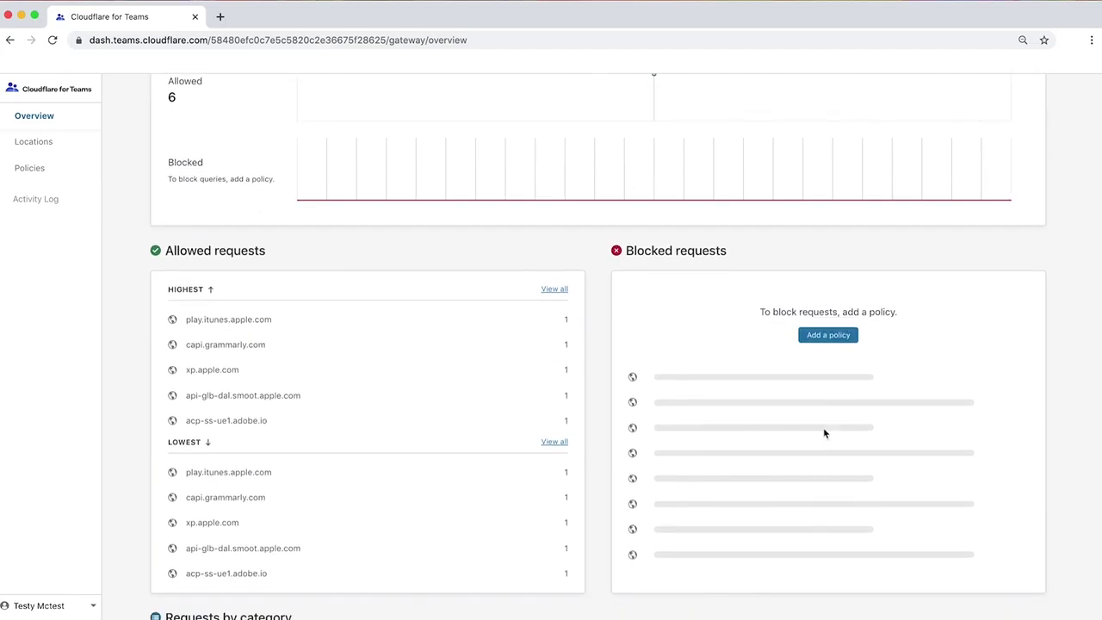
{"action": "scroll", "coordinate": [455, 580], "scroll_direction": "up", "scroll_amount": 4}
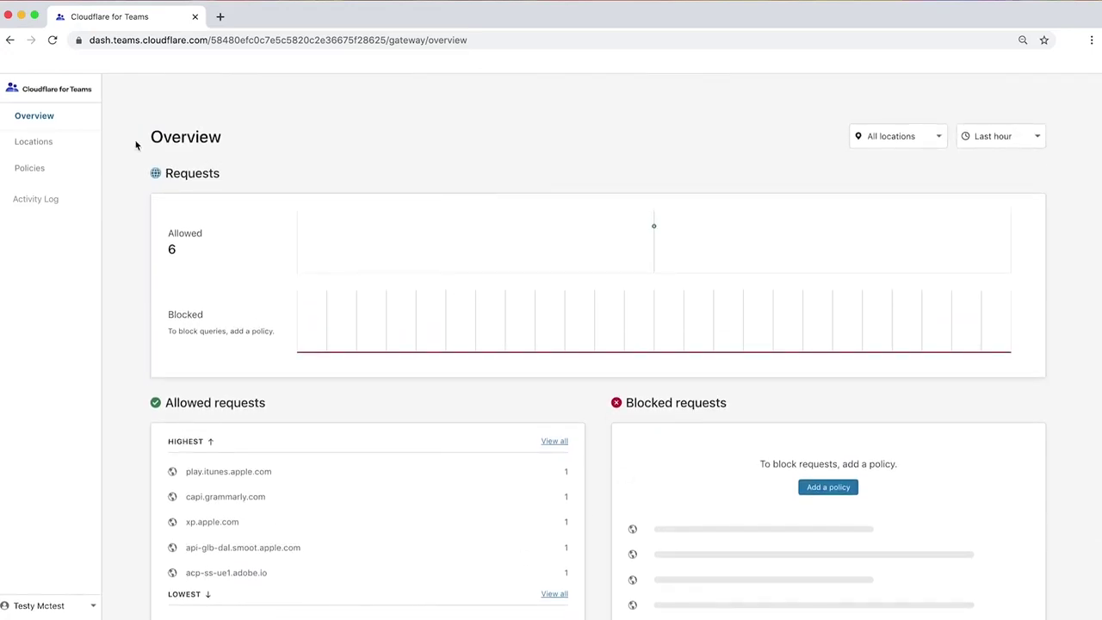
Open the Locations list and review the AUS-1 location's configuration.
{"action": "left_click", "coordinate": [50, 145]}
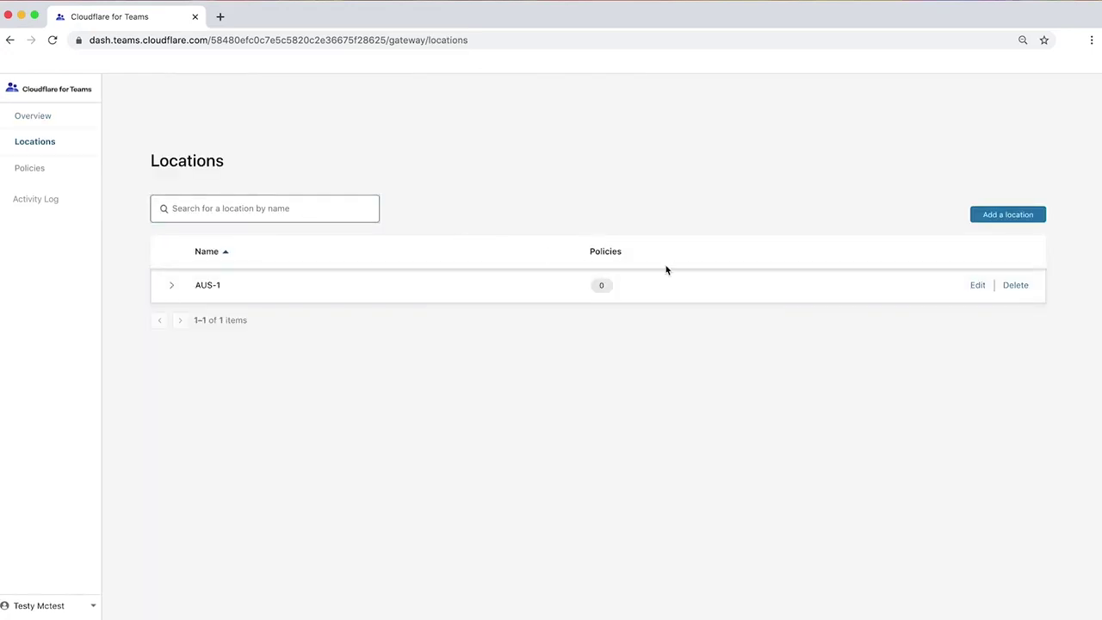
{"action": "left_click", "coordinate": [979, 287]}
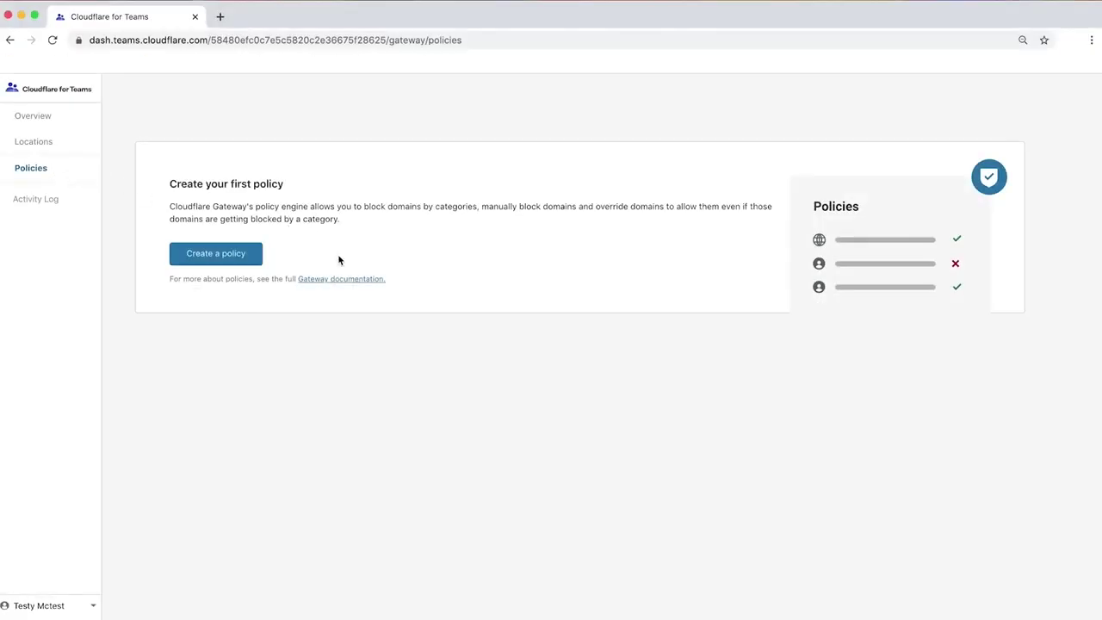
Start a new policy named 'No Malware or Social Media'.
{"action": "left_click", "coordinate": [255, 261]}
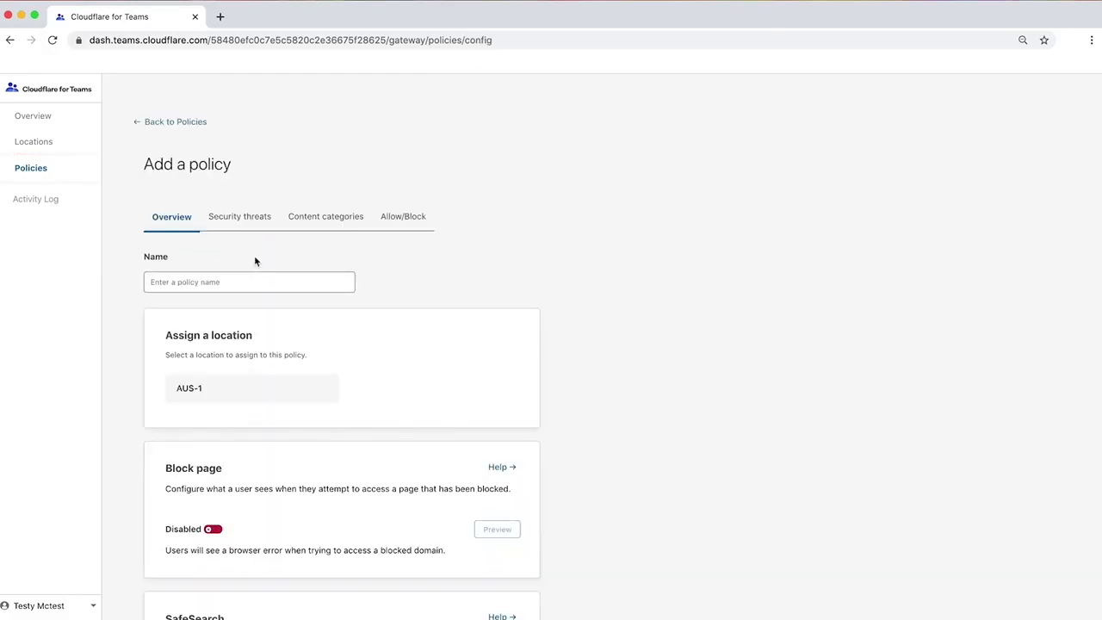
{"action": "left_click", "coordinate": [244, 277]}
{"action": "type", "text": "No Malware or Social Media"}
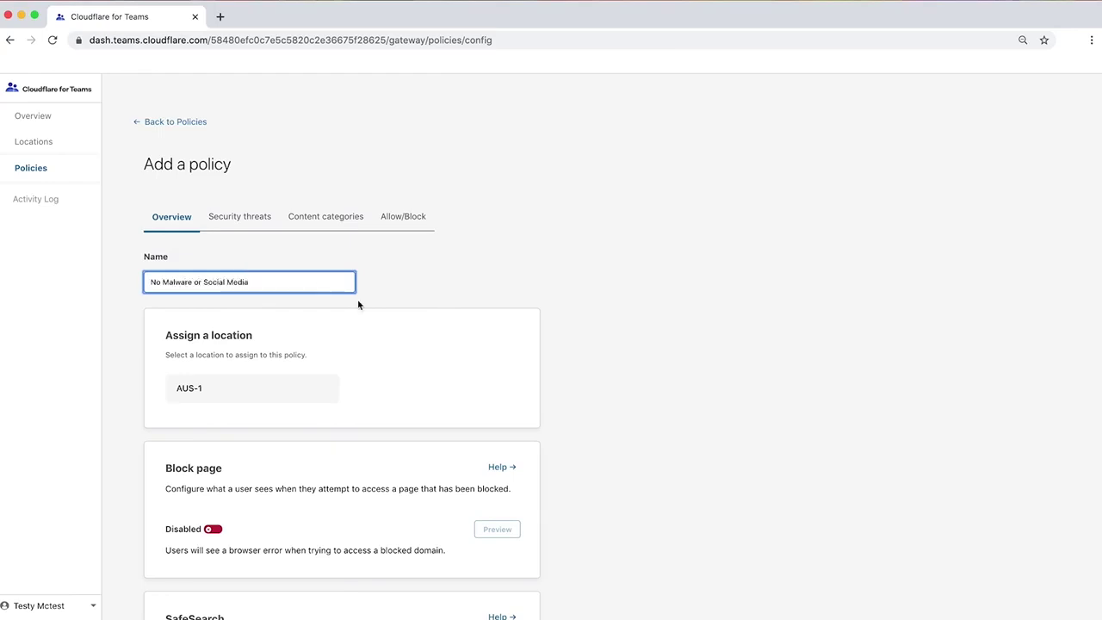
Assign the policy to the AUS-1 location and enable its block page.
{"action": "scroll", "coordinate": [382, 360], "scroll_direction": "down", "scroll_amount": 1}
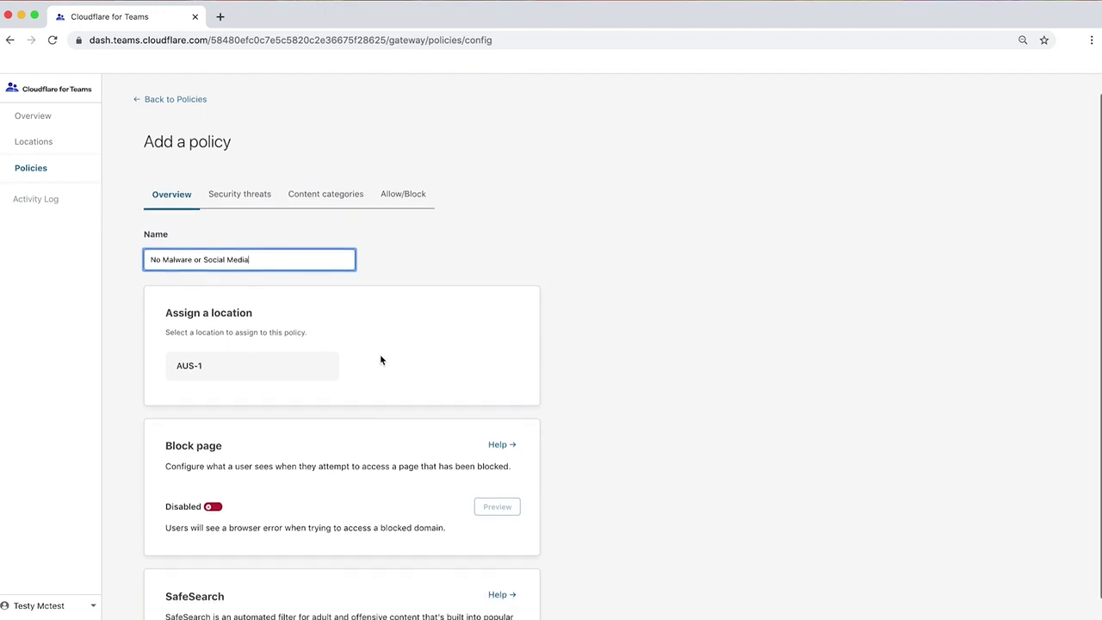
{"action": "left_click", "coordinate": [300, 369]}
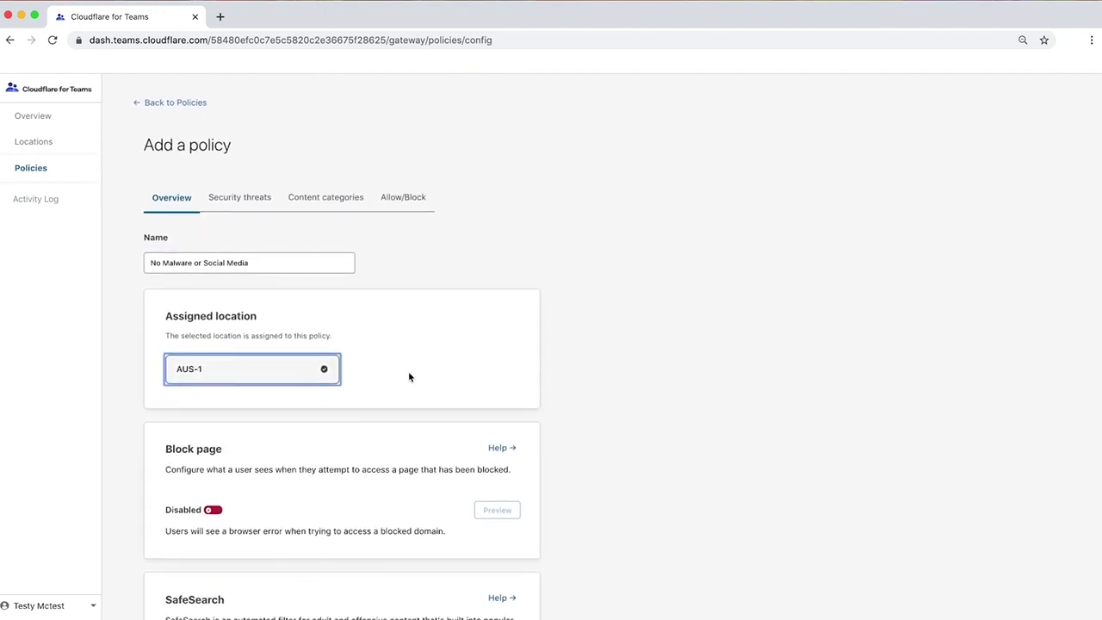
{"action": "scroll", "coordinate": [409, 371], "scroll_direction": "down", "scroll_amount": 3}
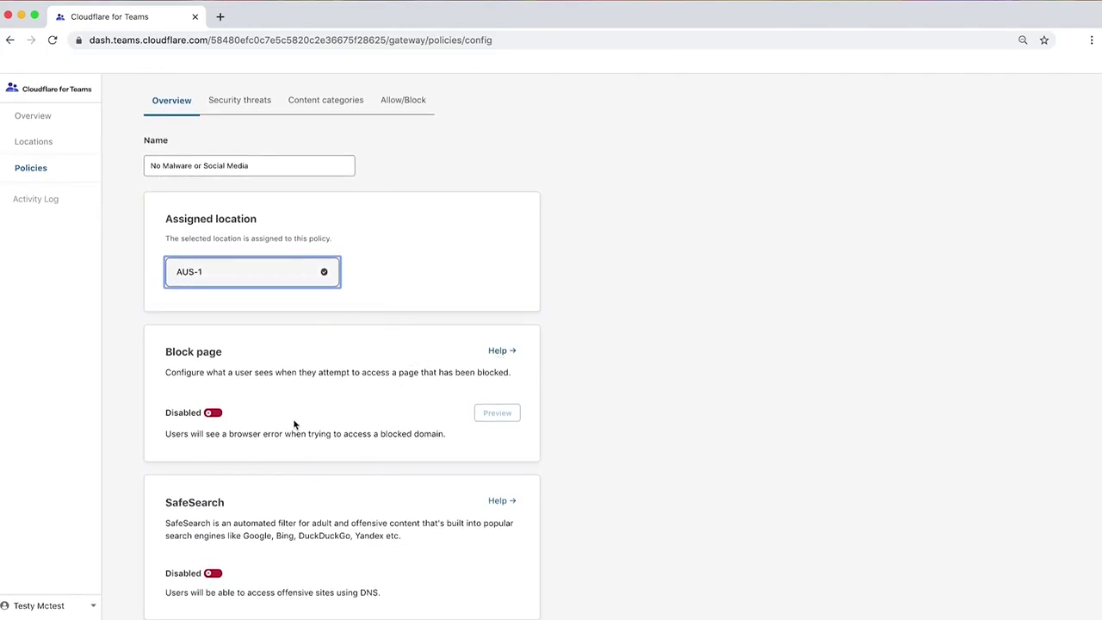
{"action": "left_click", "coordinate": [211, 414]}
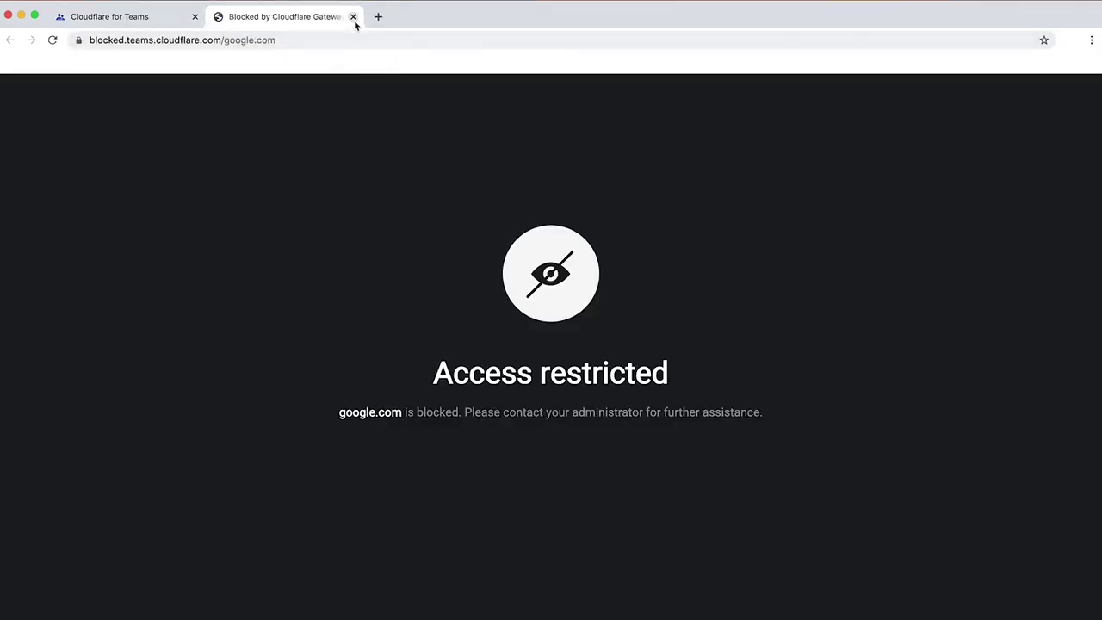
Close the 'Blocked by Cloudflare Gateway' preview tab and disable the policy's block page.
{"action": "left_click", "coordinate": [353, 16]}
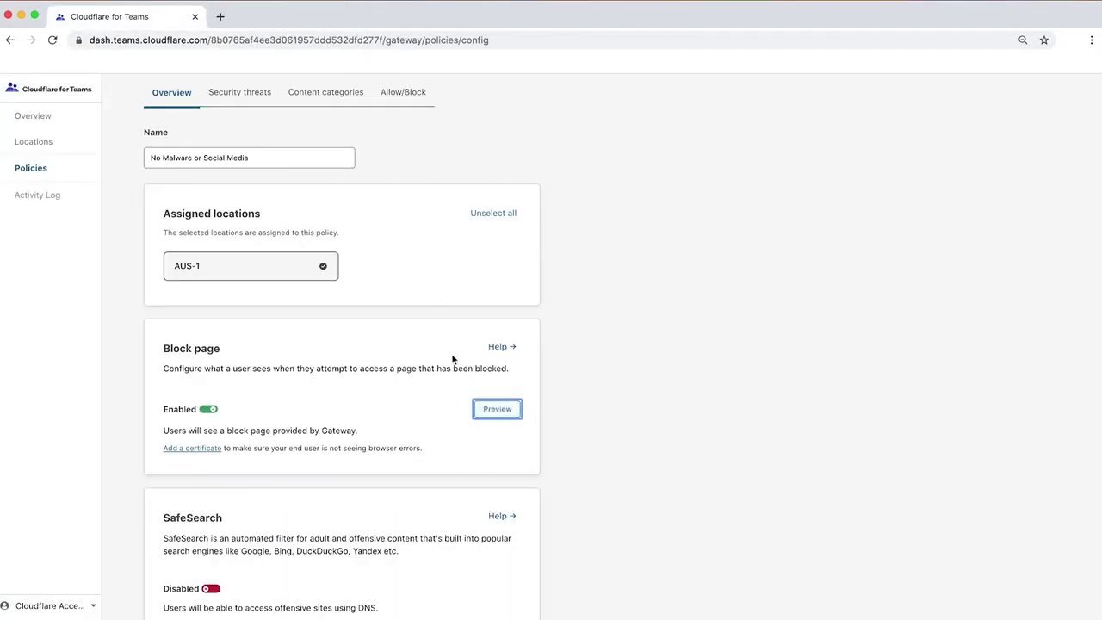
{"action": "left_click", "coordinate": [212, 411]}
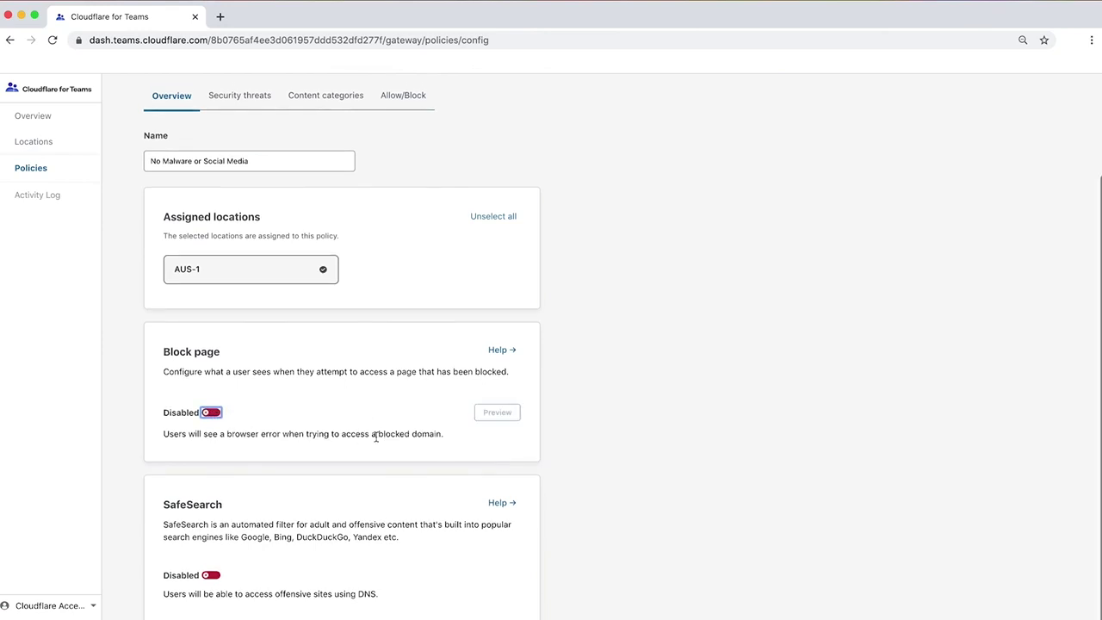
{"action": "scroll", "coordinate": [383, 437], "scroll_direction": "down", "scroll_amount": 1}
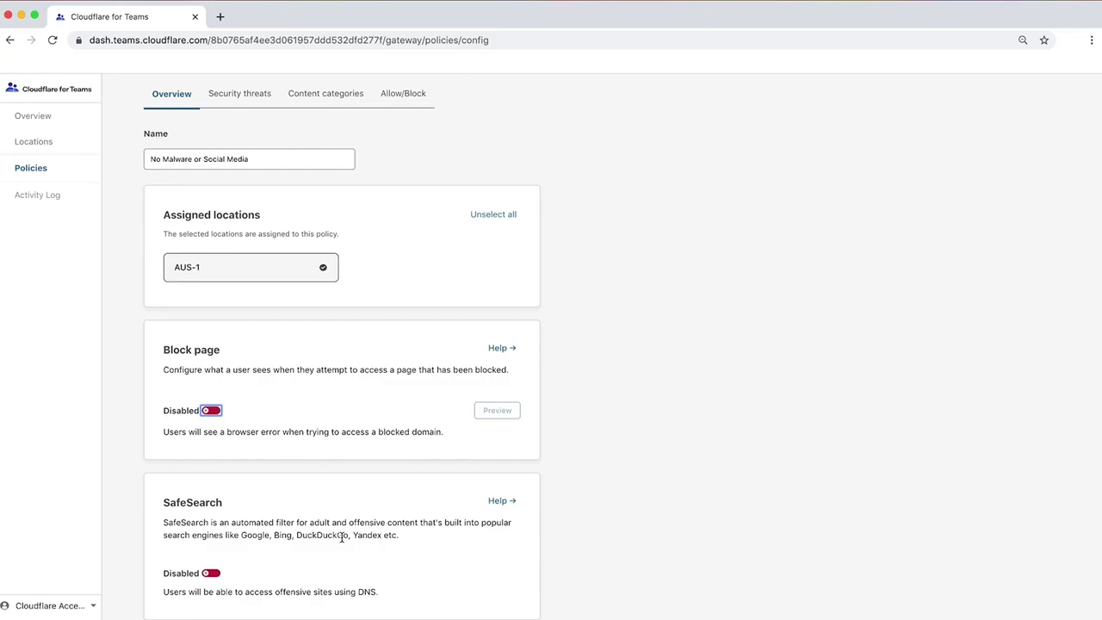
On the Security threats tab, block only the Malware category.
{"action": "scroll", "coordinate": [276, 459], "scroll_direction": "up", "scroll_amount": 2}
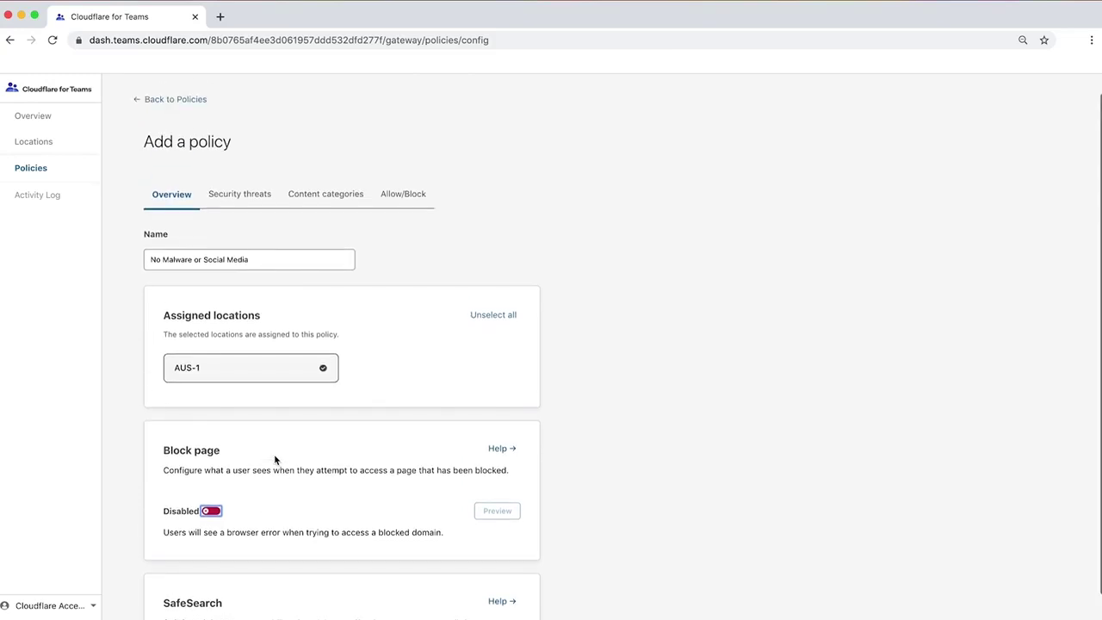
{"action": "scroll", "coordinate": [274, 453], "scroll_direction": "up", "scroll_amount": 1}
{"action": "left_click", "coordinate": [249, 217]}
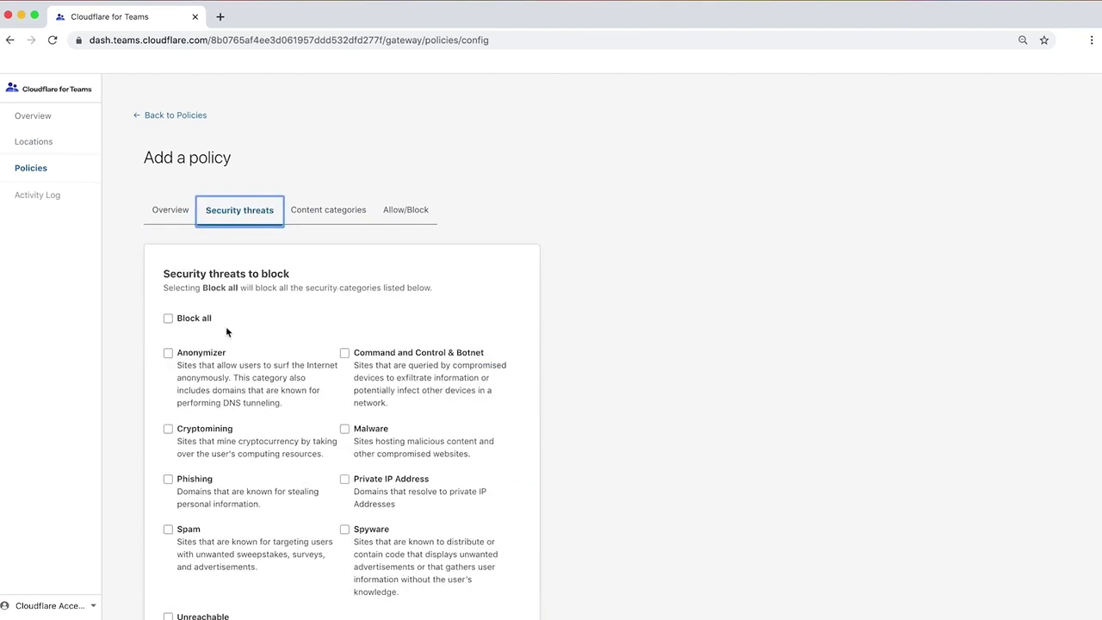
{"action": "left_click", "coordinate": [169, 320]}
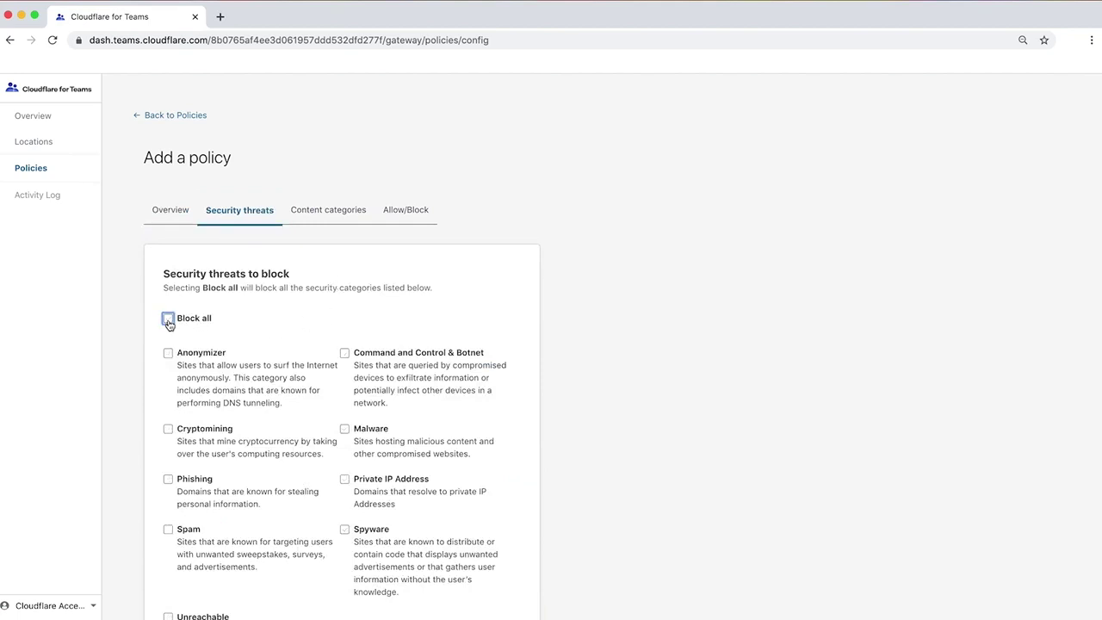
{"action": "left_click", "coordinate": [344, 430]}
{"action": "scroll", "coordinate": [427, 429], "scroll_direction": "down", "scroll_amount": 1}
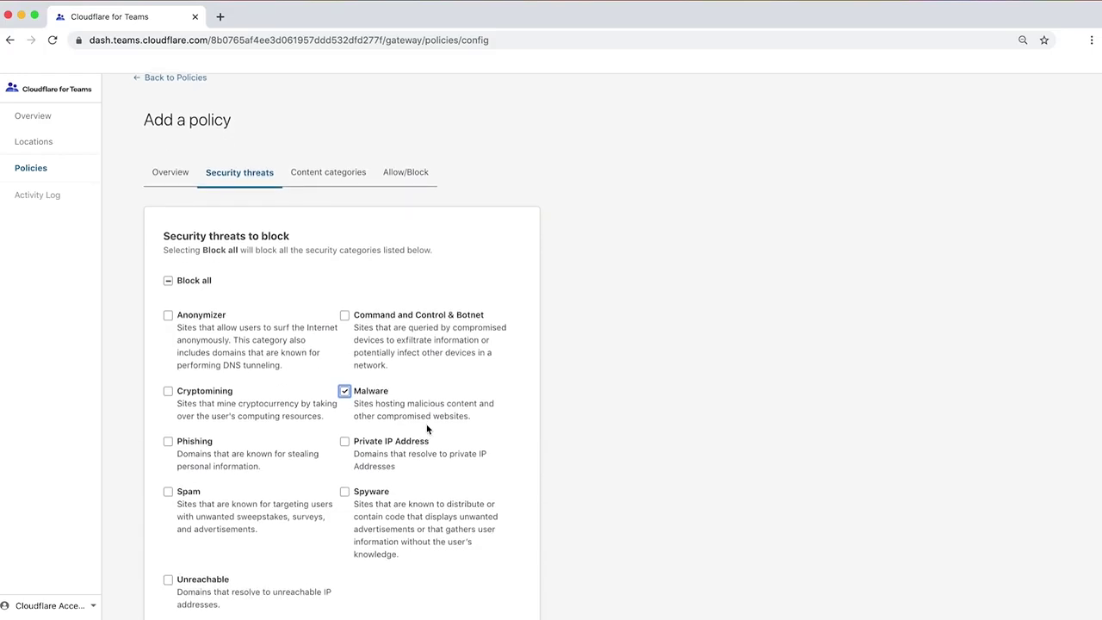
Under Content categories' Society & Lifestyle, block only the Social Networks subcategory.
{"action": "left_click", "coordinate": [330, 181]}
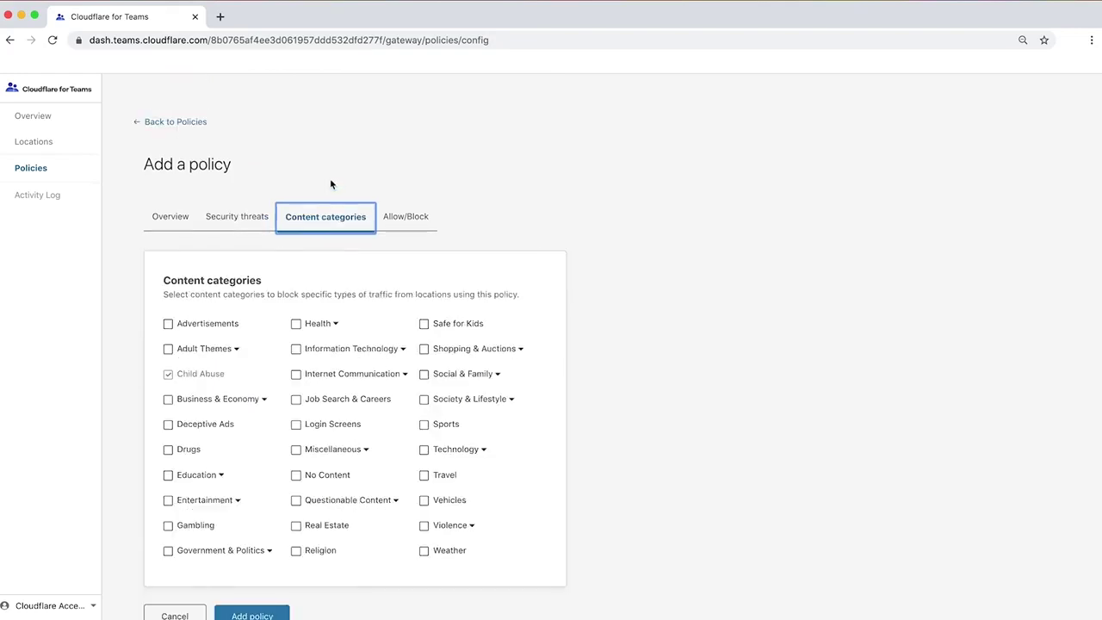
{"action": "left_click", "coordinate": [431, 400]}
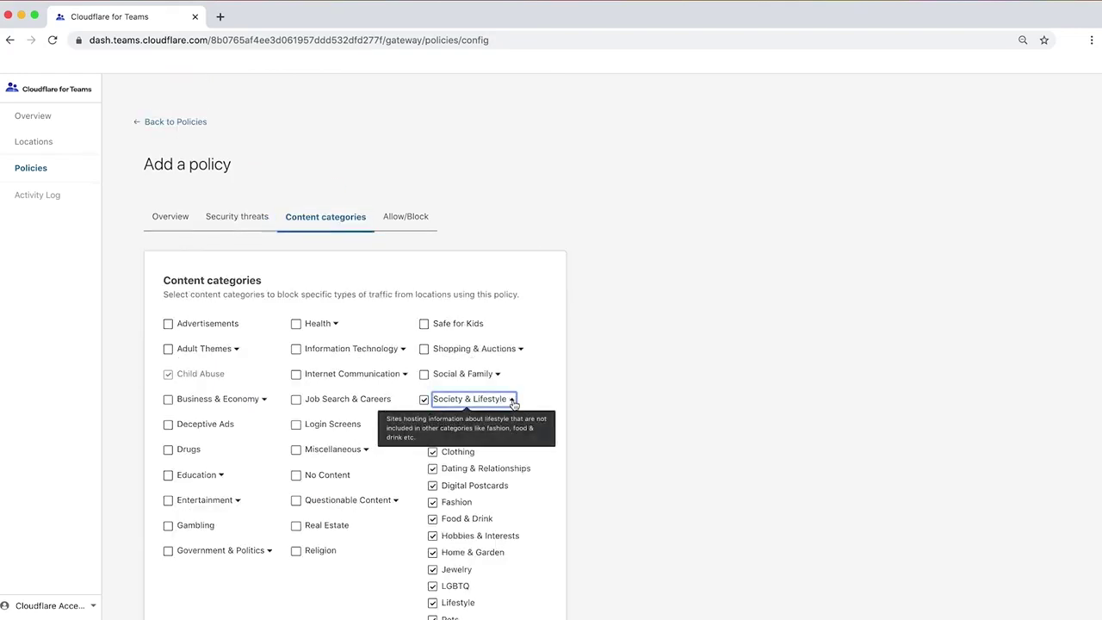
{"action": "left_click", "coordinate": [423, 399]}
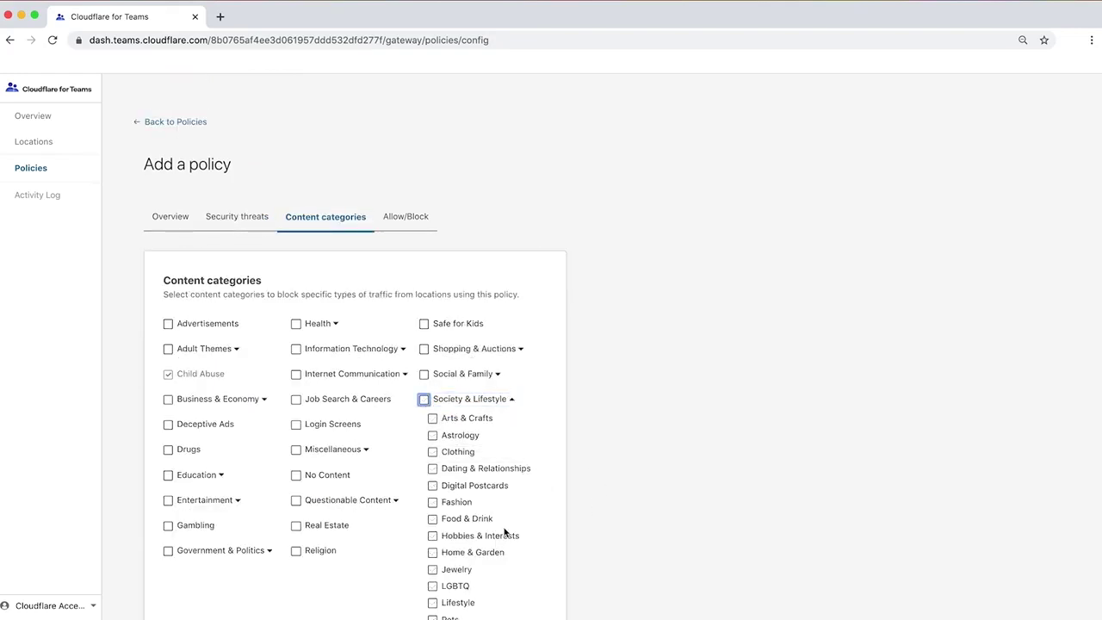
{"action": "scroll", "coordinate": [506, 535], "scroll_direction": "down", "scroll_amount": 1}
{"action": "scroll", "coordinate": [506, 535], "scroll_direction": "down", "scroll_amount": 2}
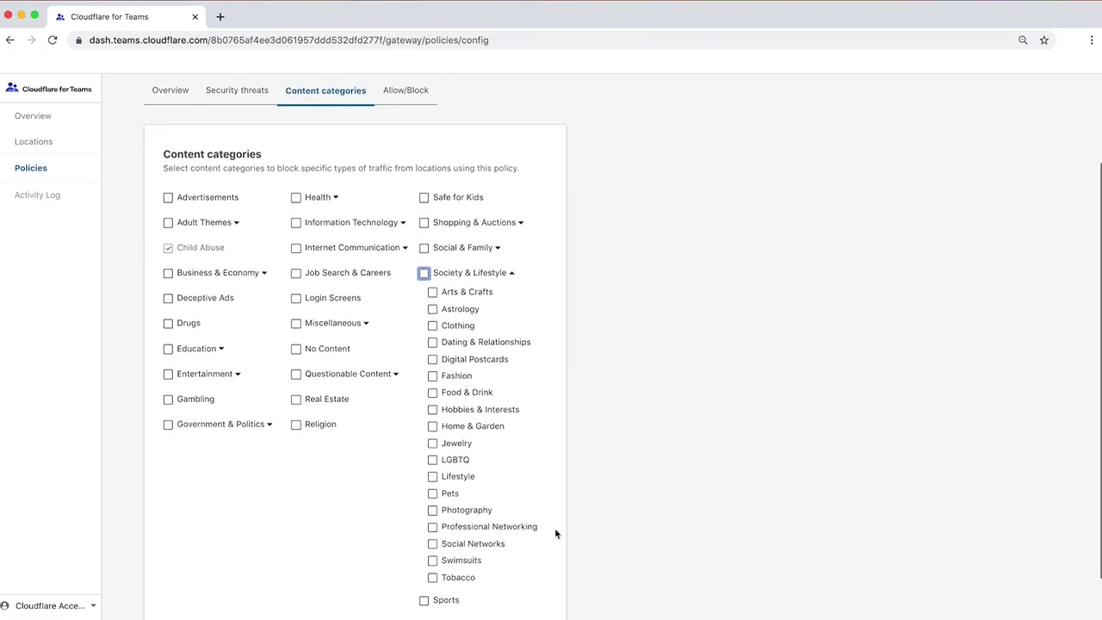
{"action": "left_click", "coordinate": [432, 544]}
{"action": "scroll", "coordinate": [592, 537], "scroll_direction": "down", "scroll_amount": 2}
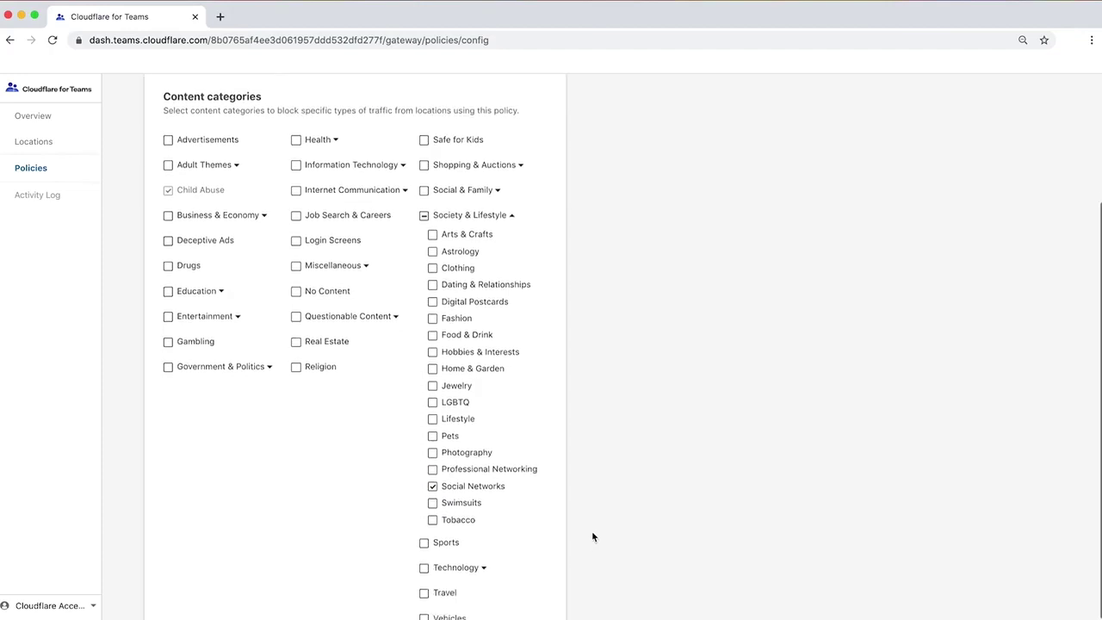
{"action": "scroll", "coordinate": [591, 537], "scroll_direction": "up", "scroll_amount": 5}
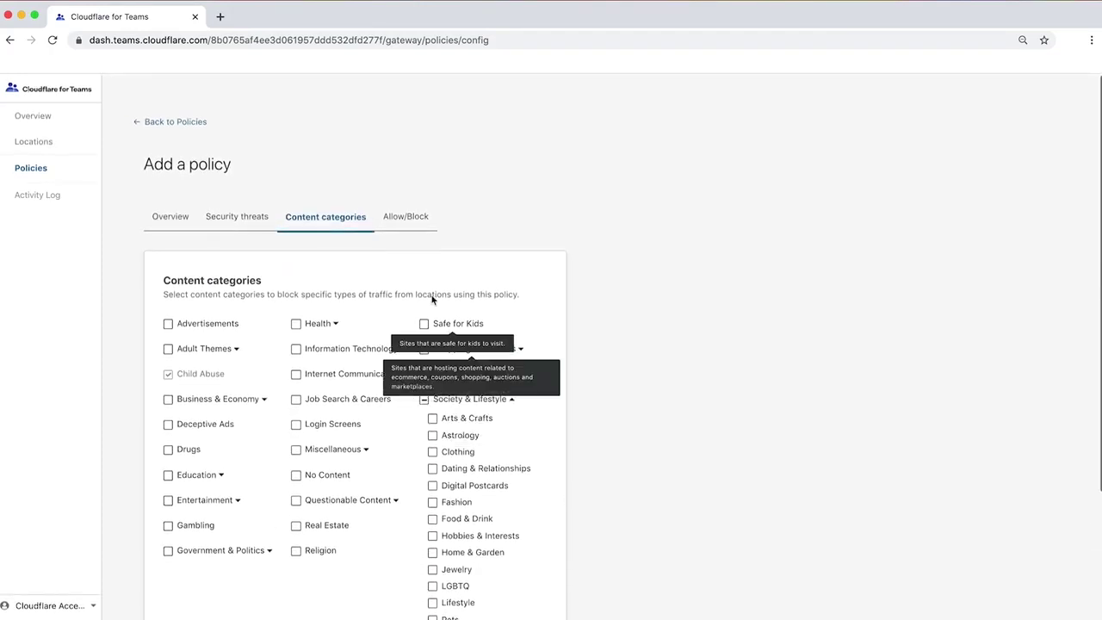
Add chatgoogle.com to the policy's block list and save the policy.
{"action": "left_click", "coordinate": [413, 217]}
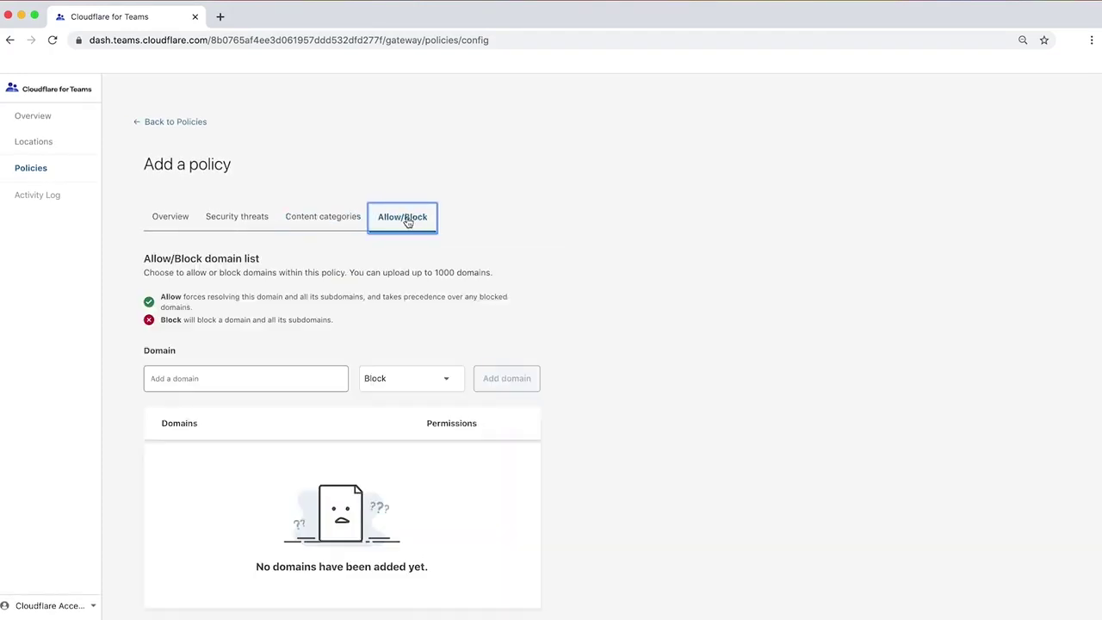
{"action": "left_click", "coordinate": [314, 384]}
{"action": "type", "text": "chatgoogle.com"}
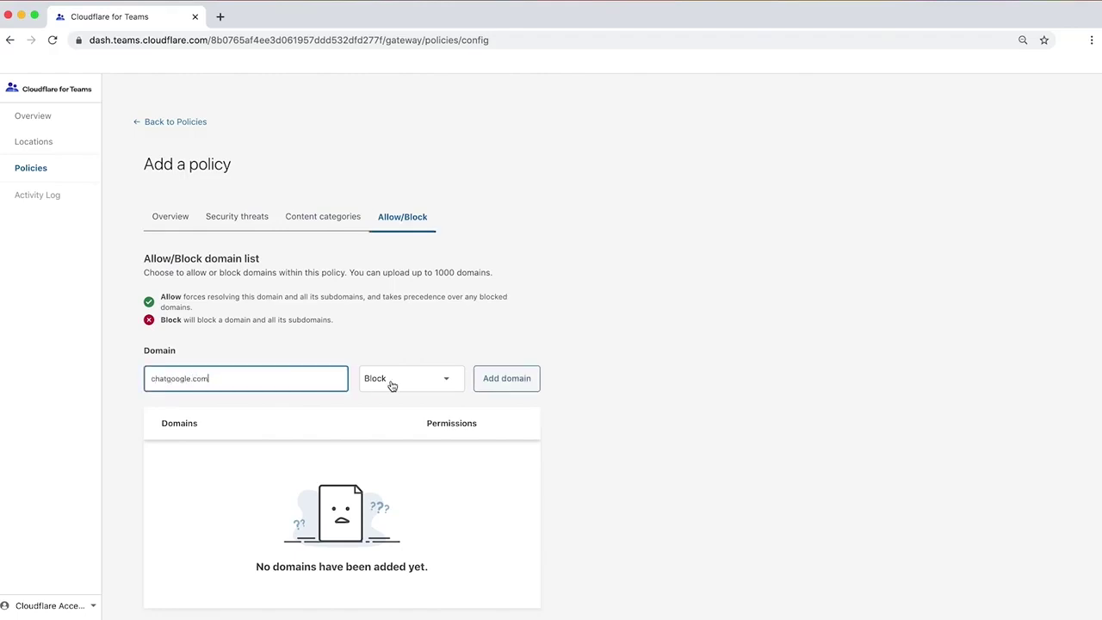
{"action": "left_click", "coordinate": [504, 386]}
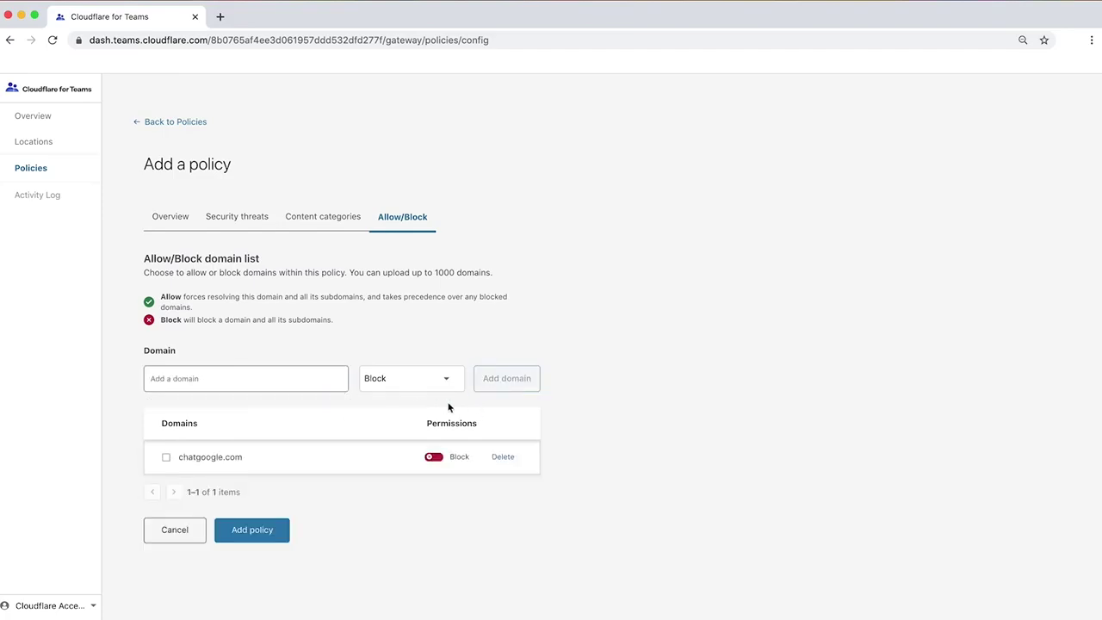
{"action": "left_click", "coordinate": [269, 536]}
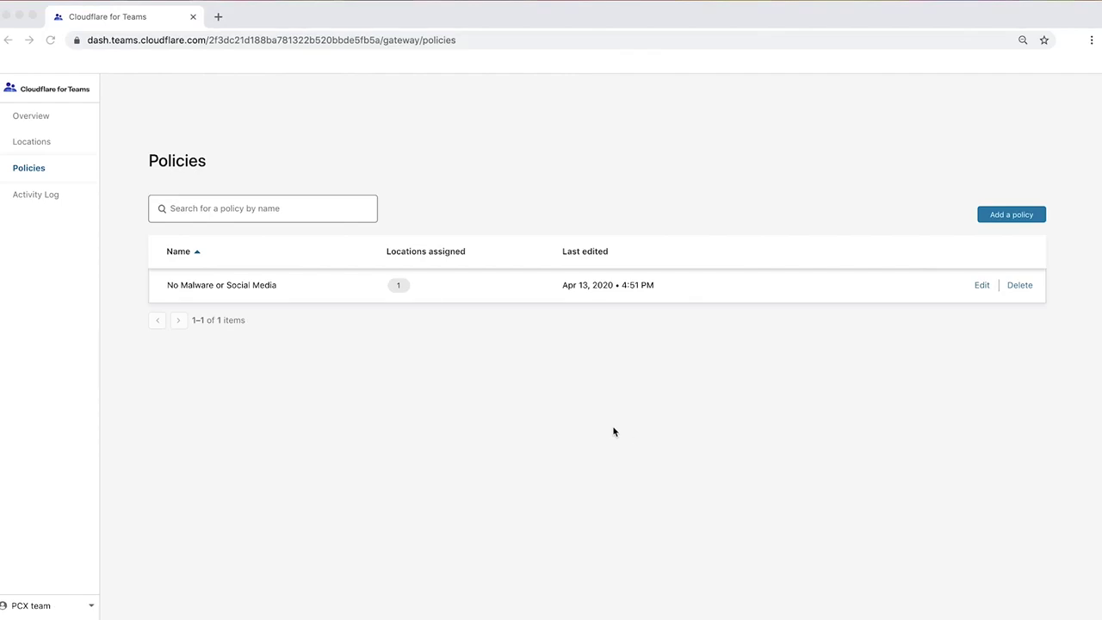
Open the Activity Log and expand the latest safebrowsing.googleapis.com request from AUS-1.
{"action": "left_click", "coordinate": [55, 197]}
{"action": "left_click", "coordinate": [72, 200]}
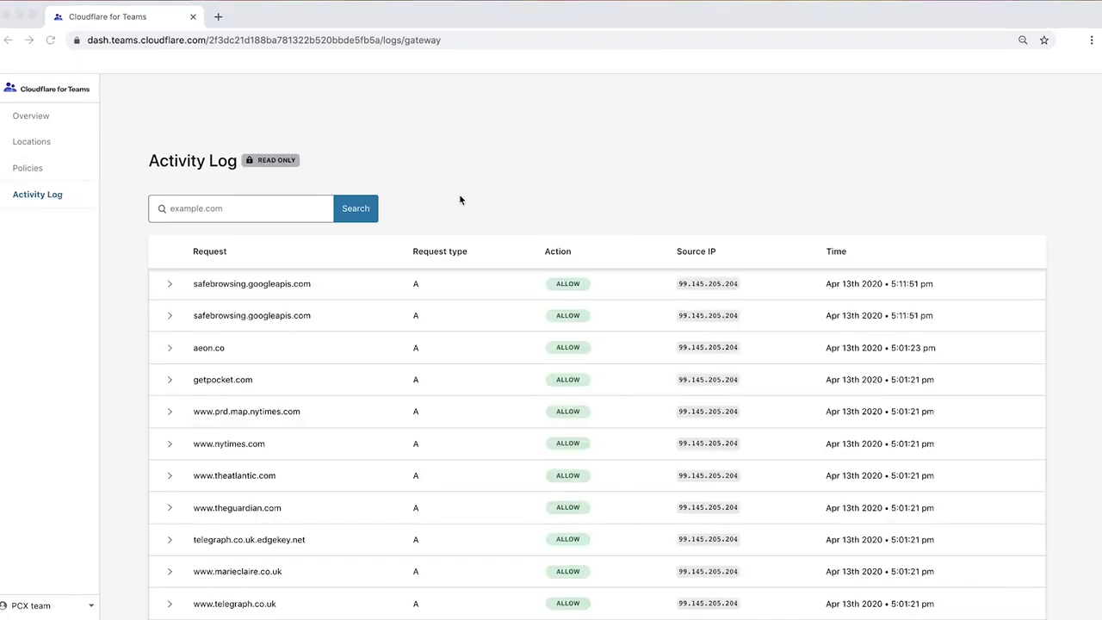
{"action": "left_click", "coordinate": [169, 286]}
{"action": "left_click", "coordinate": [170, 288]}
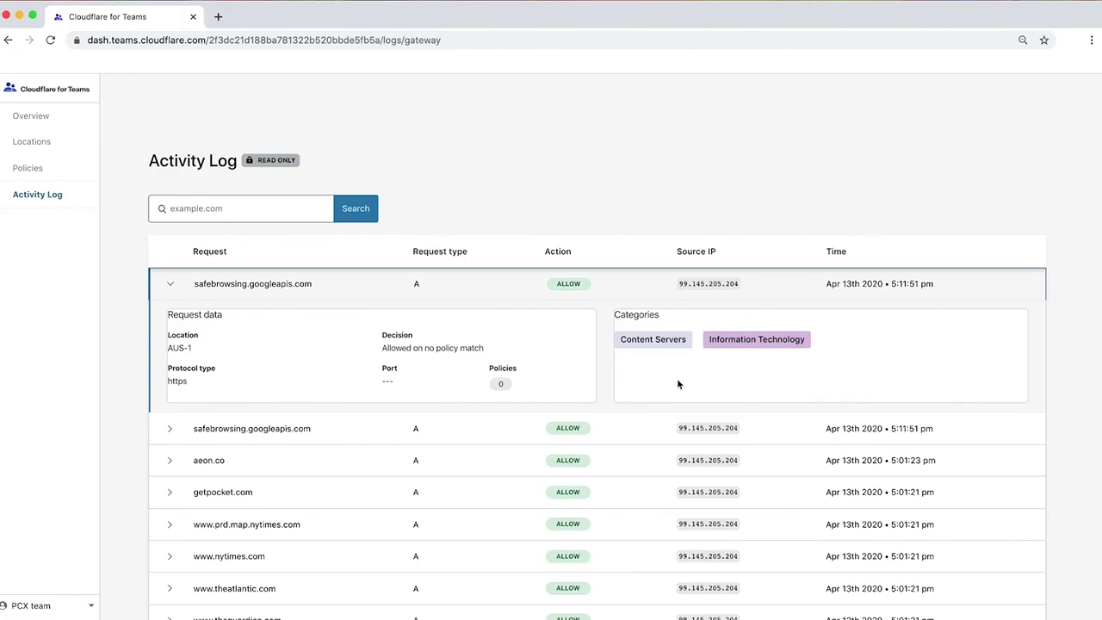
{"action": "mouse_move", "coordinate": [689, 346]}
{"action": "mouse_move", "coordinate": [806, 352]}
Load twitter.com in a new Chrome tab to test the block.
{"action": "key", "text": "ctrl+t"}
{"action": "type", "text": "twitter"}
{"action": "type", "text": ".com"}
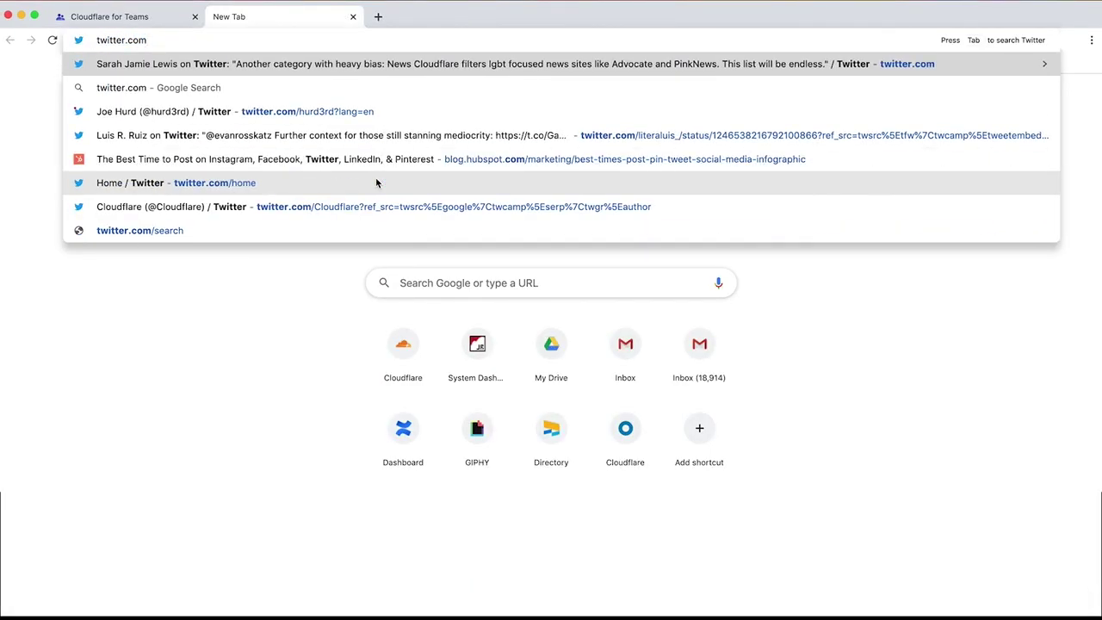
{"action": "key", "text": "Return"}
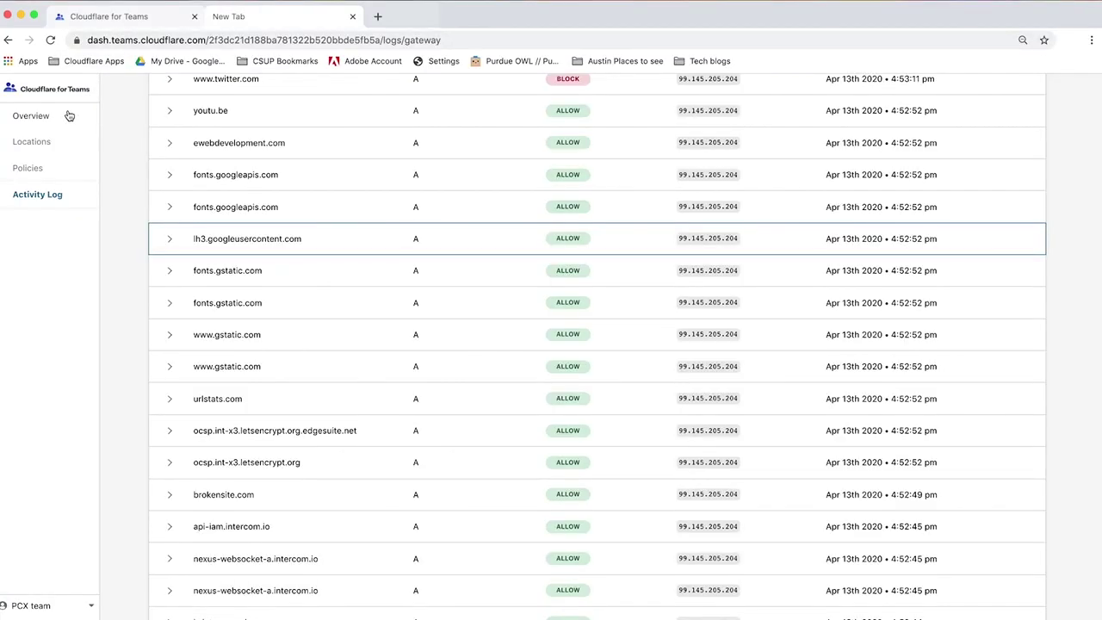
Switch to the Gateway Overview to review the 254 allowed and 11 blocked requests.
{"action": "left_click", "coordinate": [67, 116]}
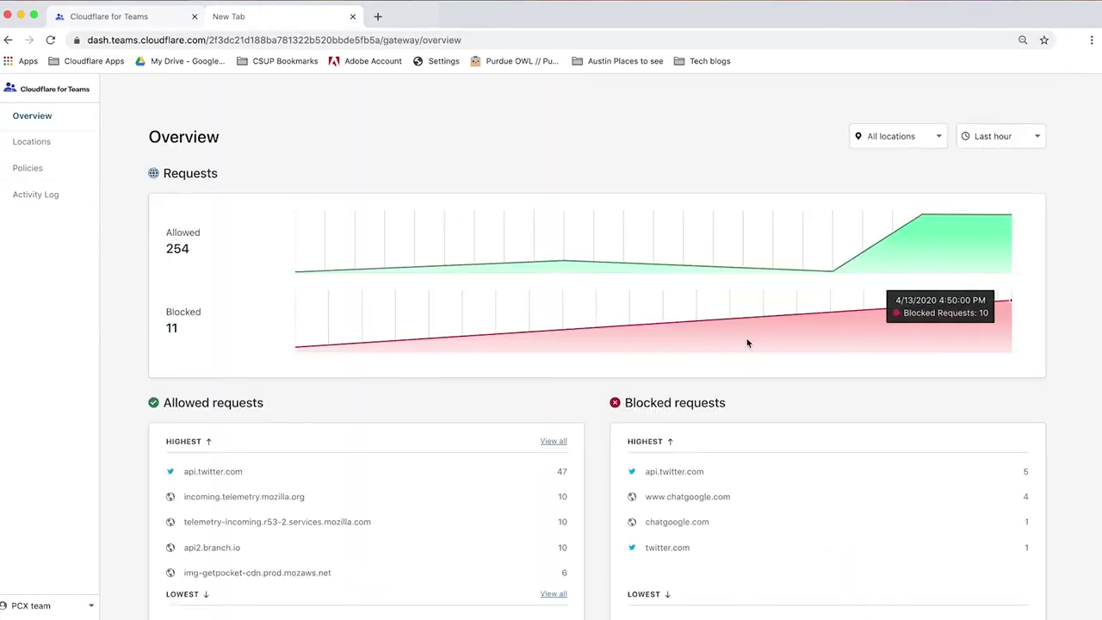